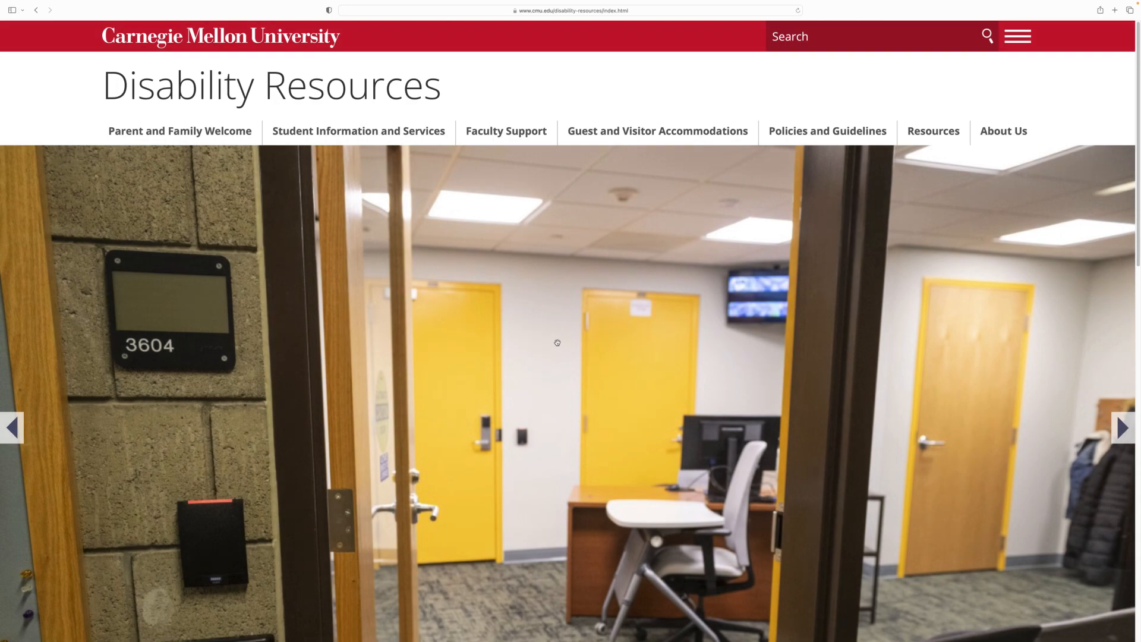
# - Enter the Instructor Portal through Faculty Support, continuing past the access policy, and view the first listed student's accommodation request
pyautogui.click(504, 134)
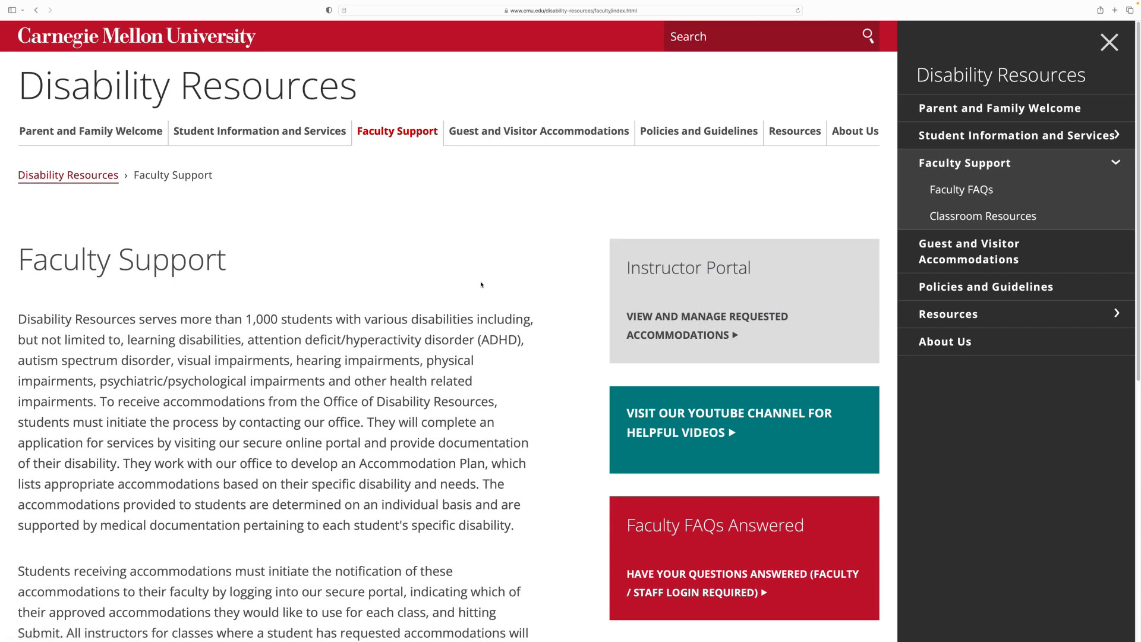
pyautogui.click(677, 326)
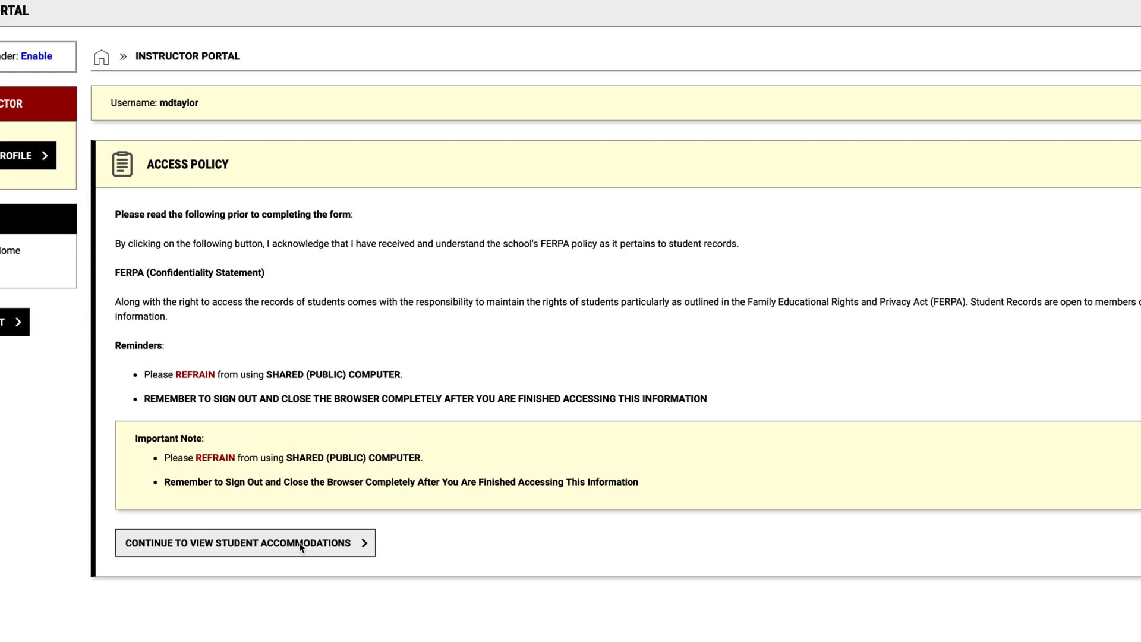
pyautogui.click(297, 545)
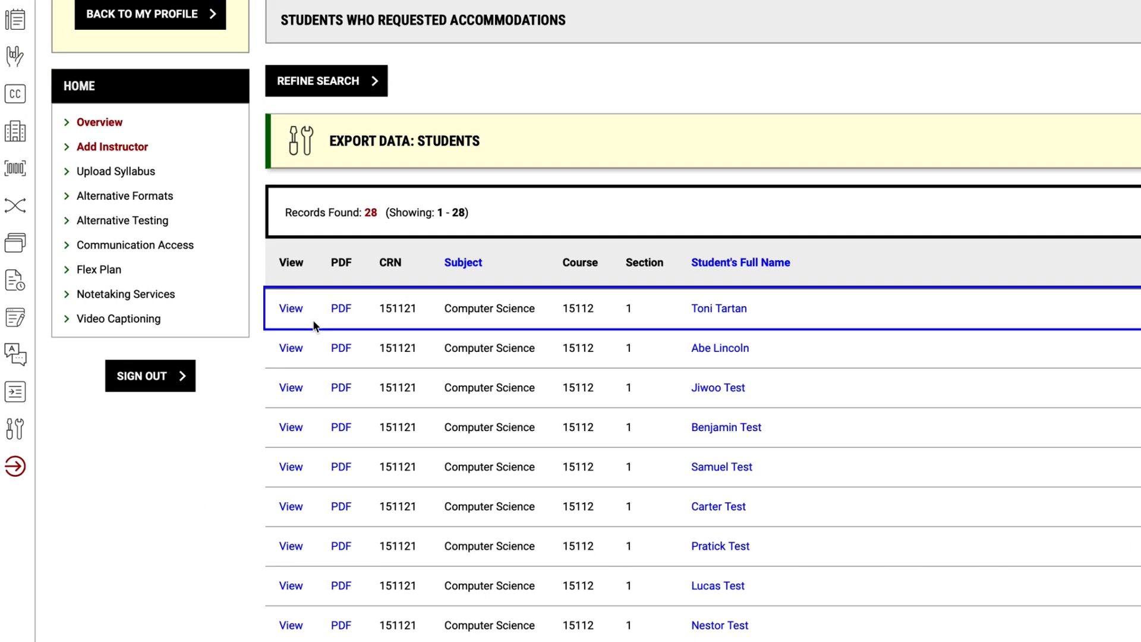
pyautogui.click(299, 311)
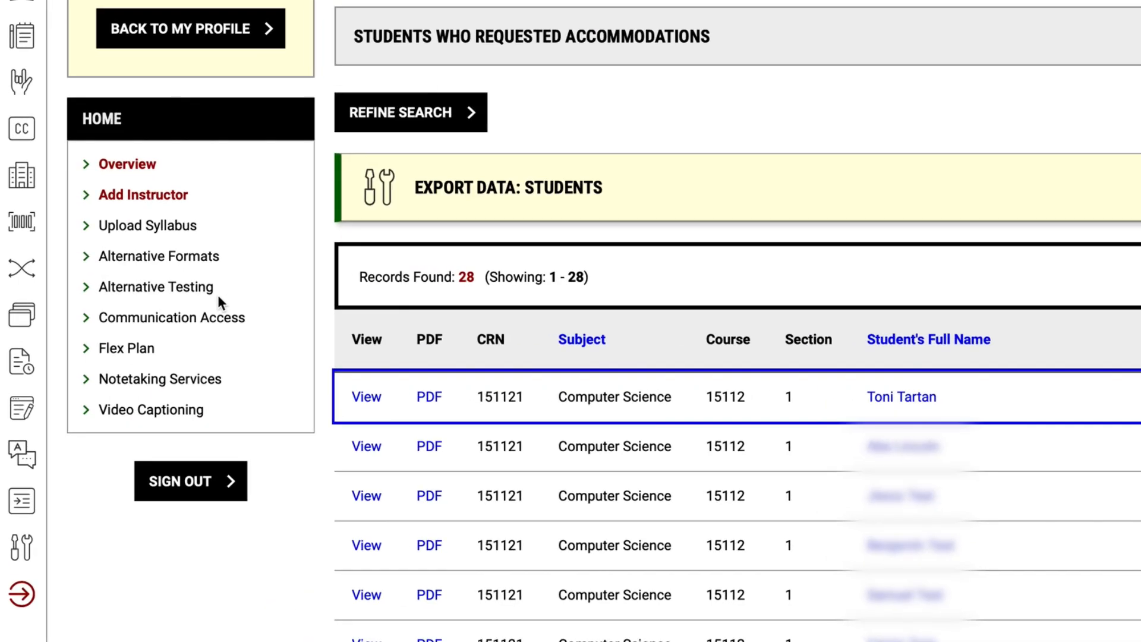
# - Open the alternative testing instructions form for Computer Science 15112.1 from the courses that have none specified
pyautogui.click(189, 291)
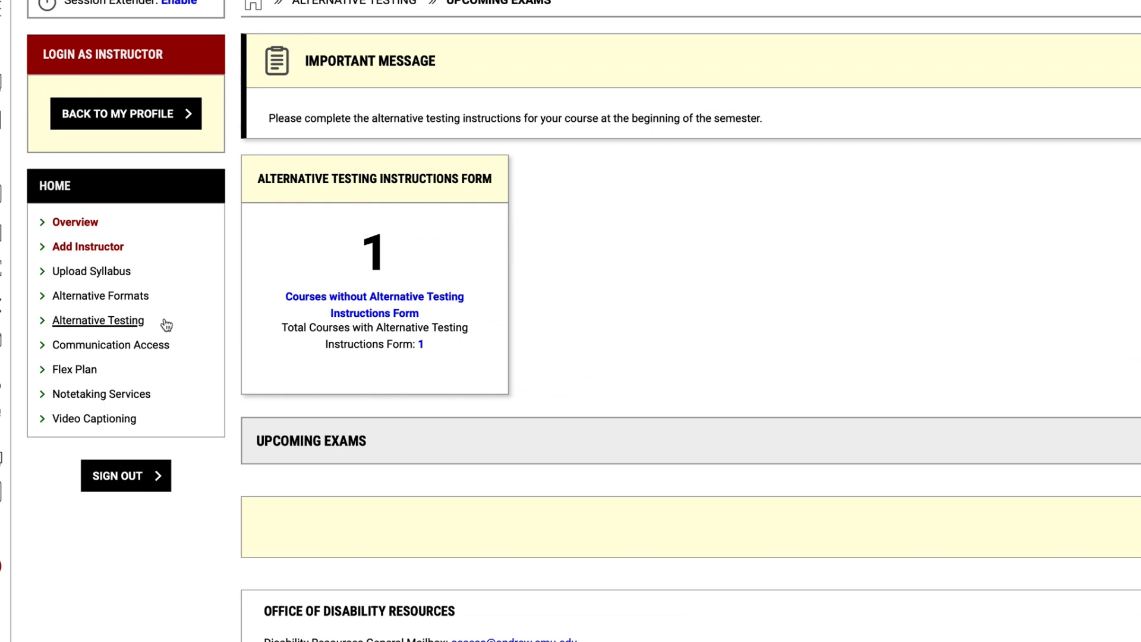
pyautogui.click(367, 305)
pyautogui.scroll(-3, 475, 446)
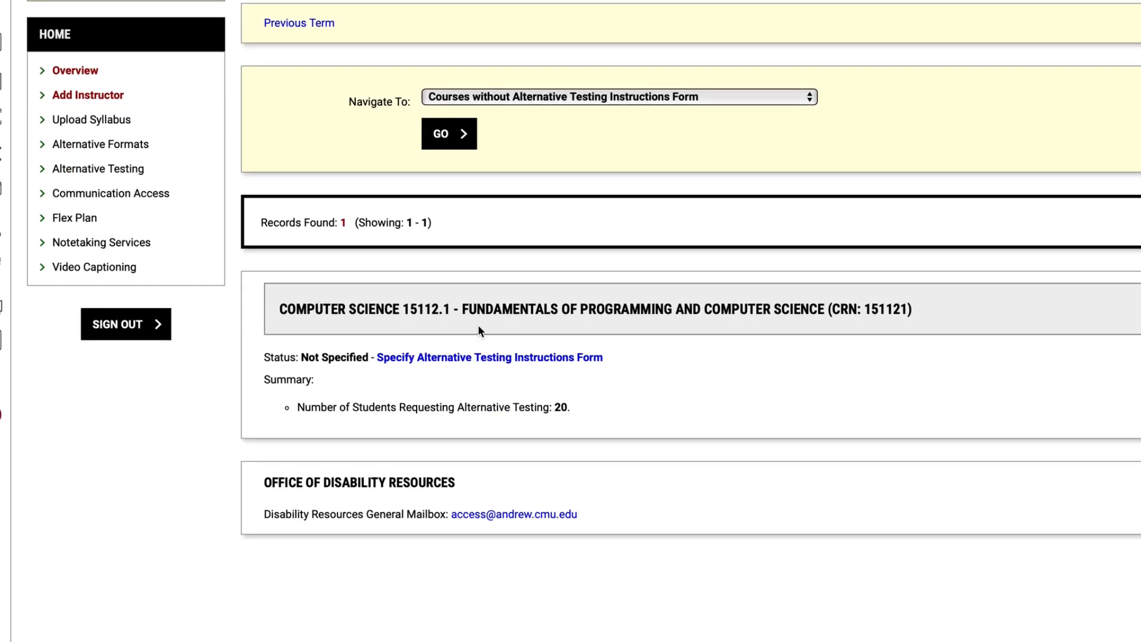
pyautogui.click(476, 358)
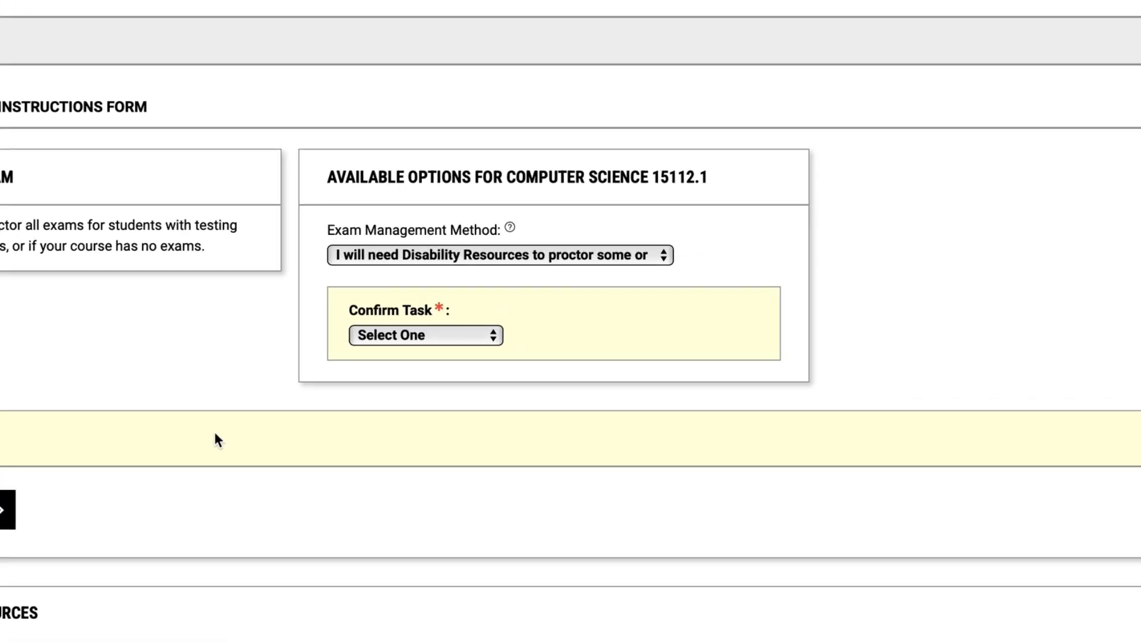
# - Submit the exam management method of Disability Resources proctoring some or all exams, with the task set to Confirm to Proceed
pyautogui.click(585, 260)
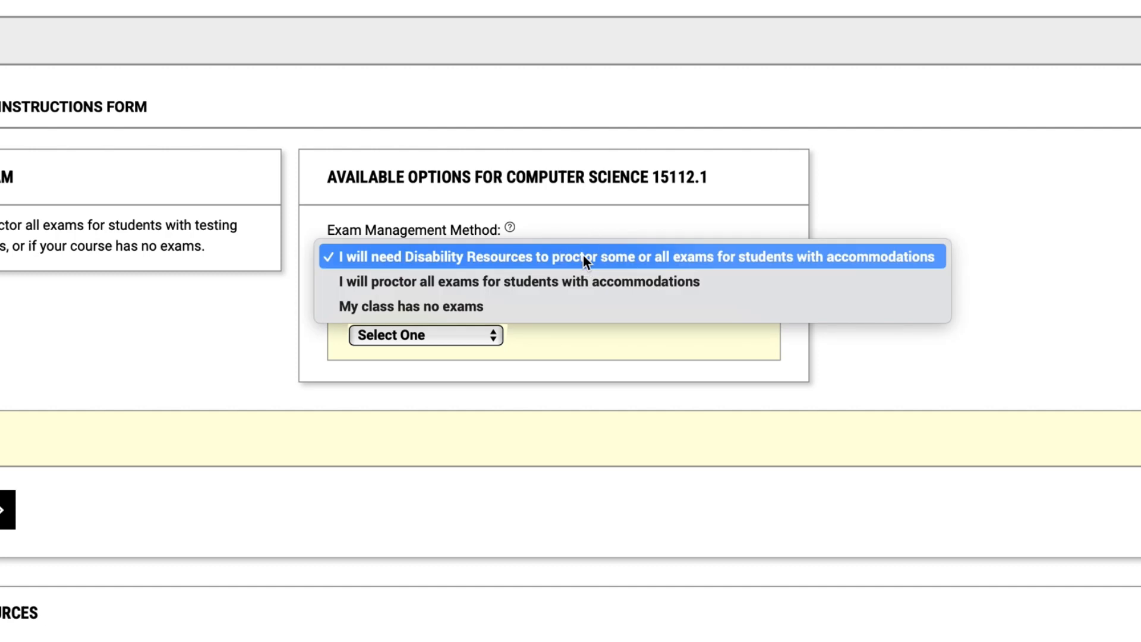
pyautogui.click(584, 256)
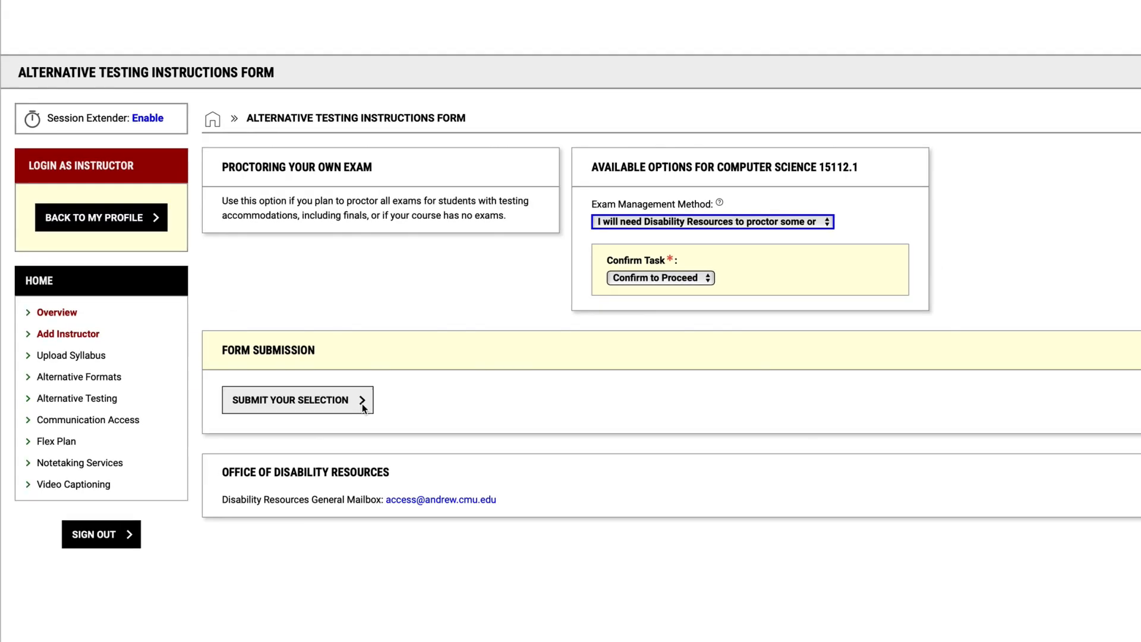
pyautogui.click(363, 407)
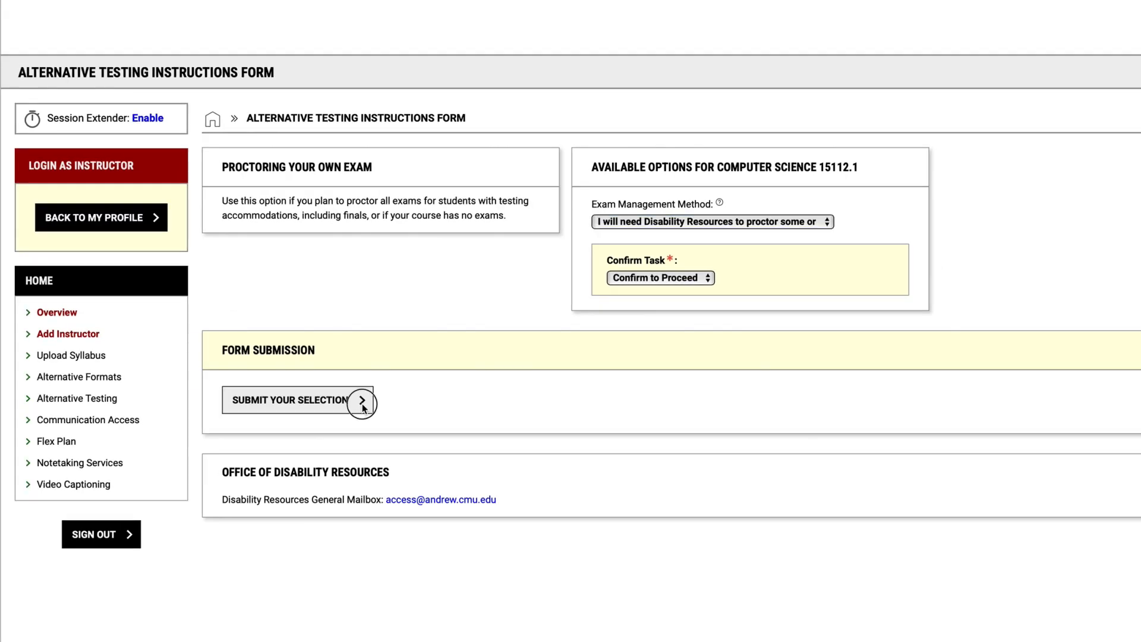
# - Answer the form's questions: arrangements discussed, no additional materials, Basic Four Function calculator, contact by phone call with the phone number, teaching assistant pickup
pyautogui.scroll(-3, 392, 214)
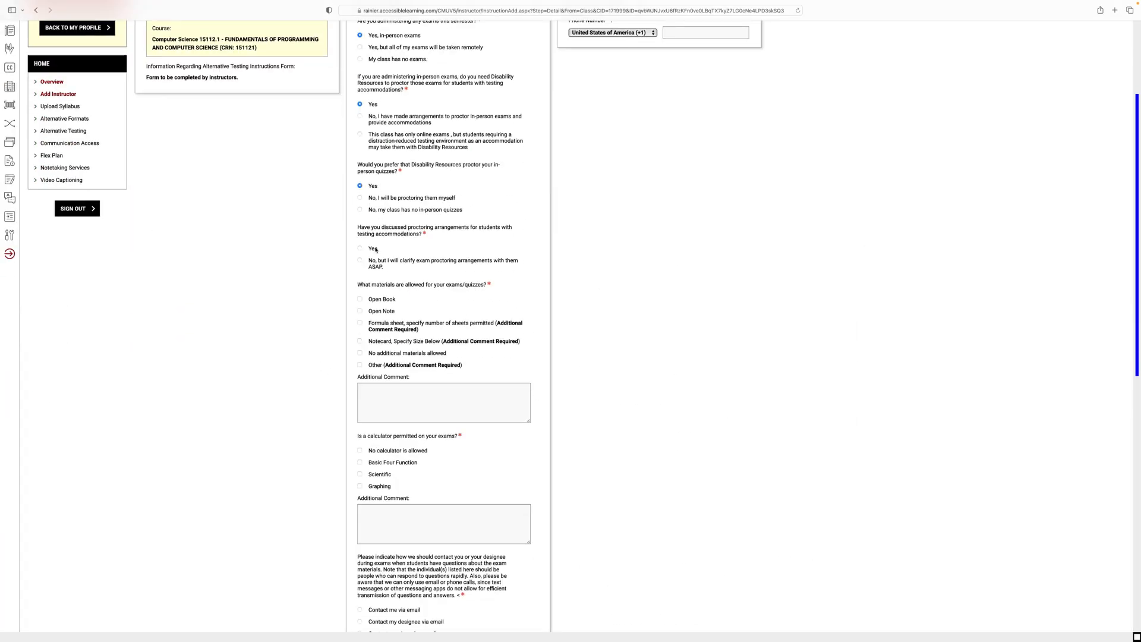
pyautogui.click(375, 249)
pyautogui.click(381, 353)
pyautogui.click(382, 355)
pyautogui.click(387, 244)
pyautogui.click(390, 267)
pyautogui.click(392, 310)
pyautogui.write('4125555555')
pyautogui.click(393, 334)
# - Enter the contact phone number and submit the testing instructions form to continue to specifying exam dates
pyautogui.scroll(-2, 394, 365)
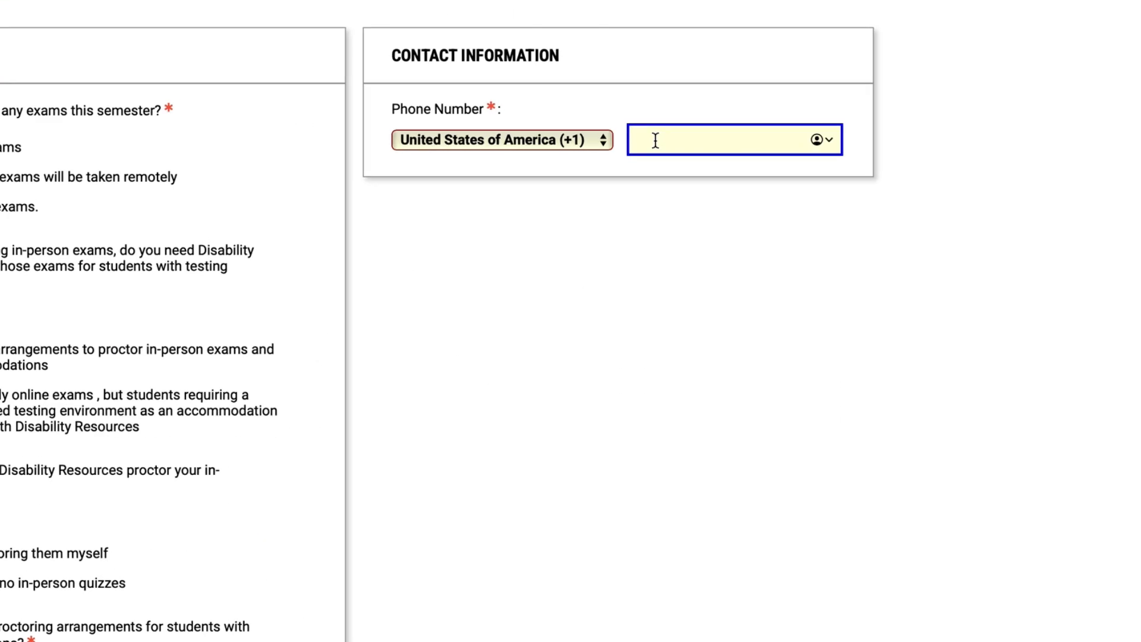
pyautogui.write('412555')
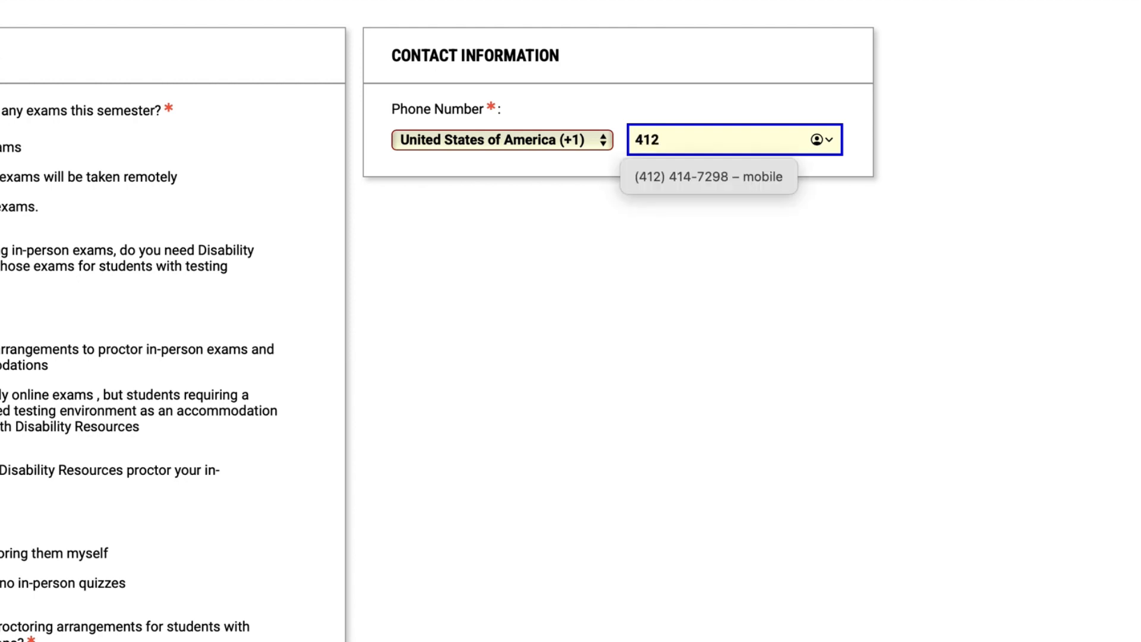
pyautogui.write('5555')
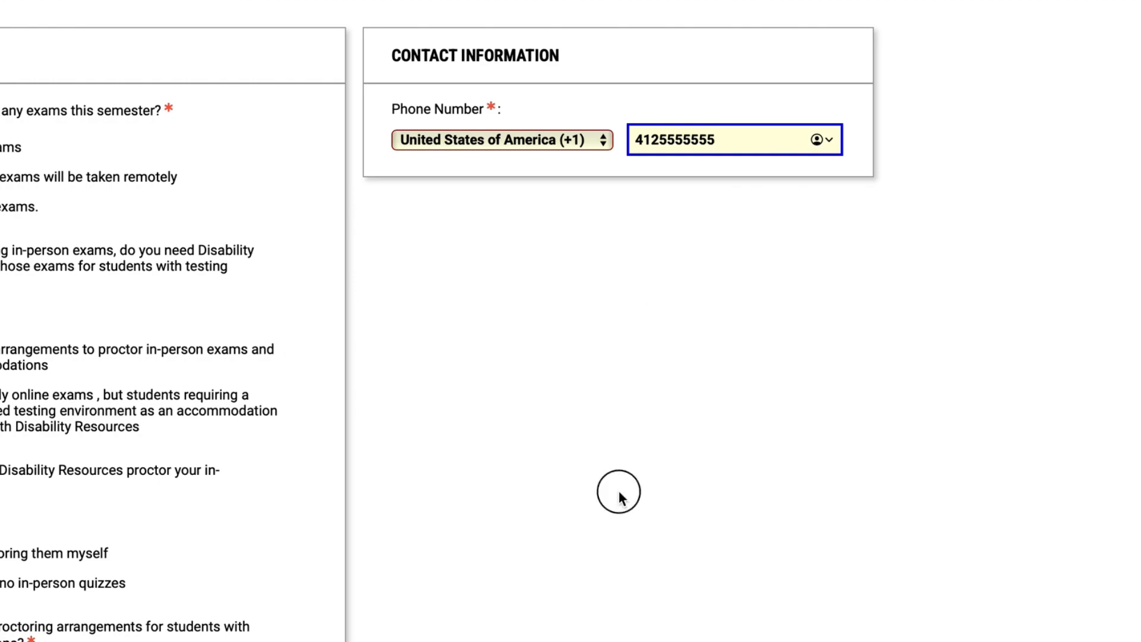
pyautogui.scroll(-15, 650, 523)
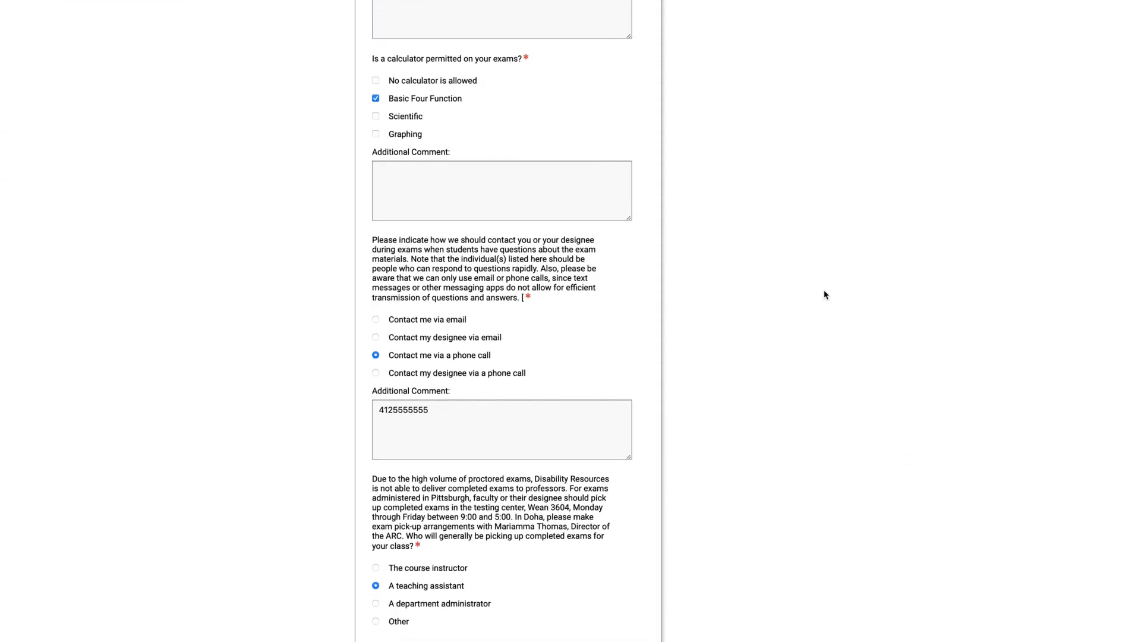
pyautogui.scroll(-10, 826, 294)
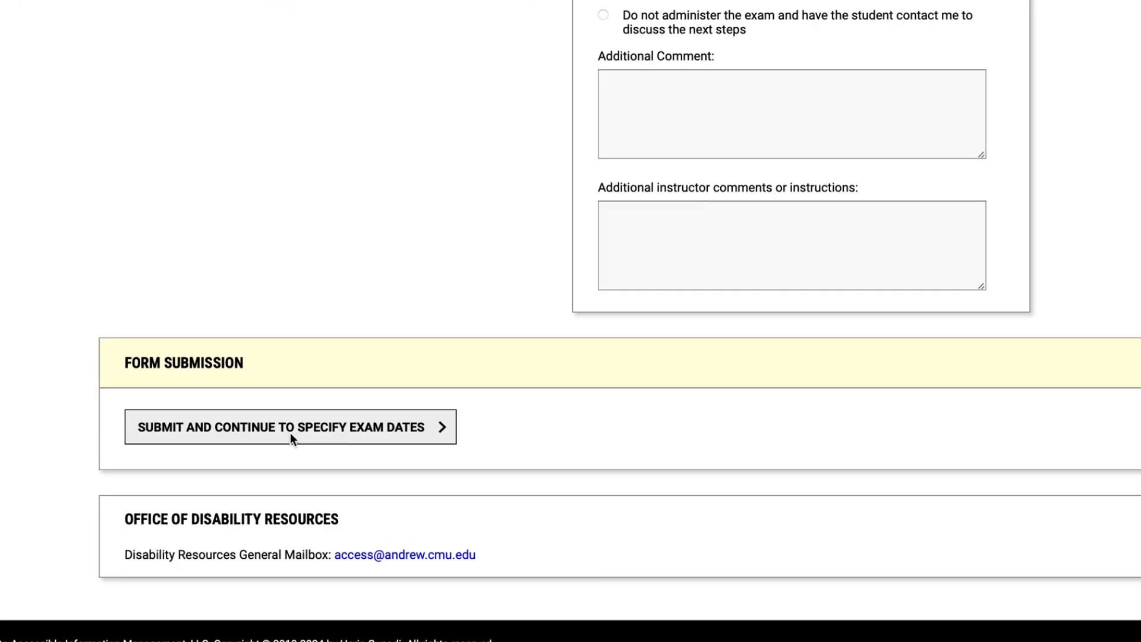
pyautogui.click(304, 412)
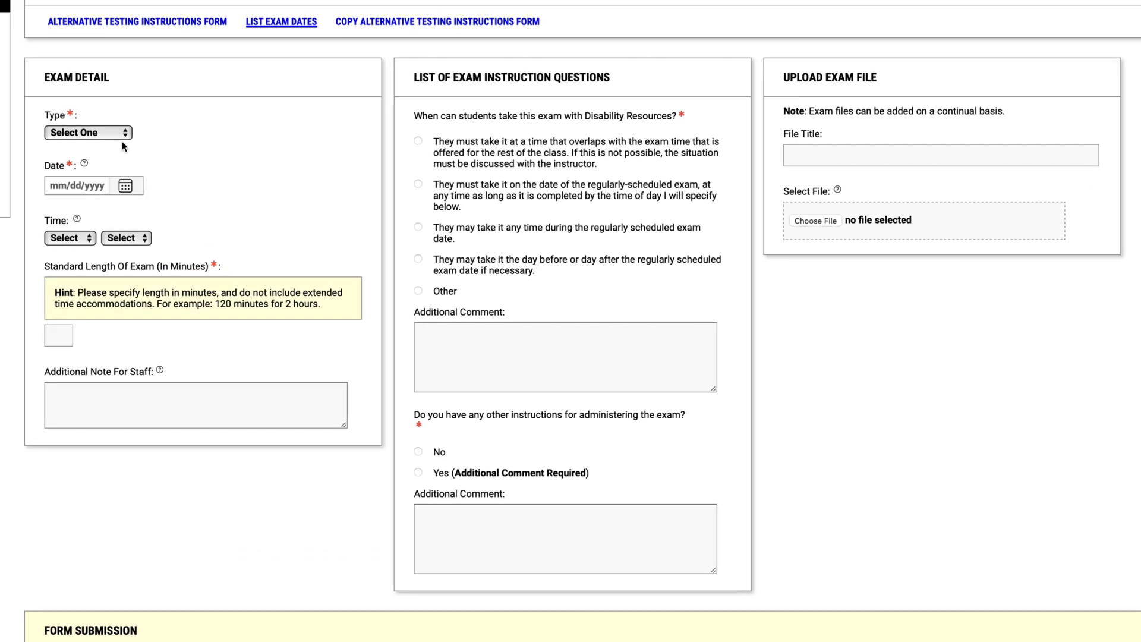
# - Set the exam details to an In-Class Exam on 04/12/2024 at 10 AM with a standard length of 60 minutes
pyautogui.click(122, 138)
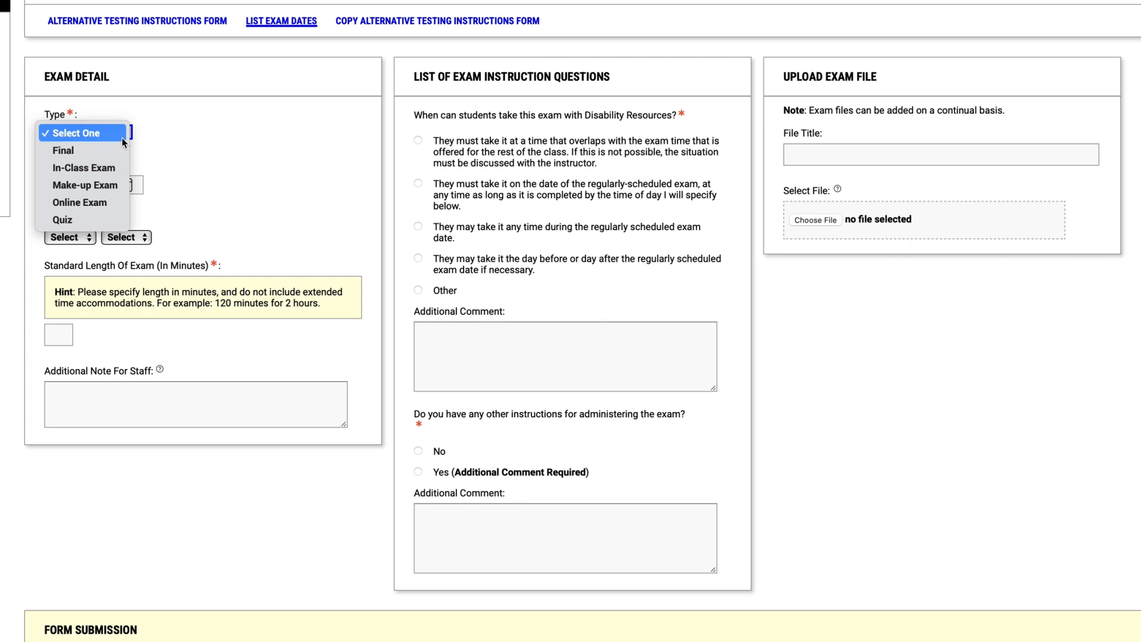
pyautogui.click(116, 173)
pyautogui.click(124, 186)
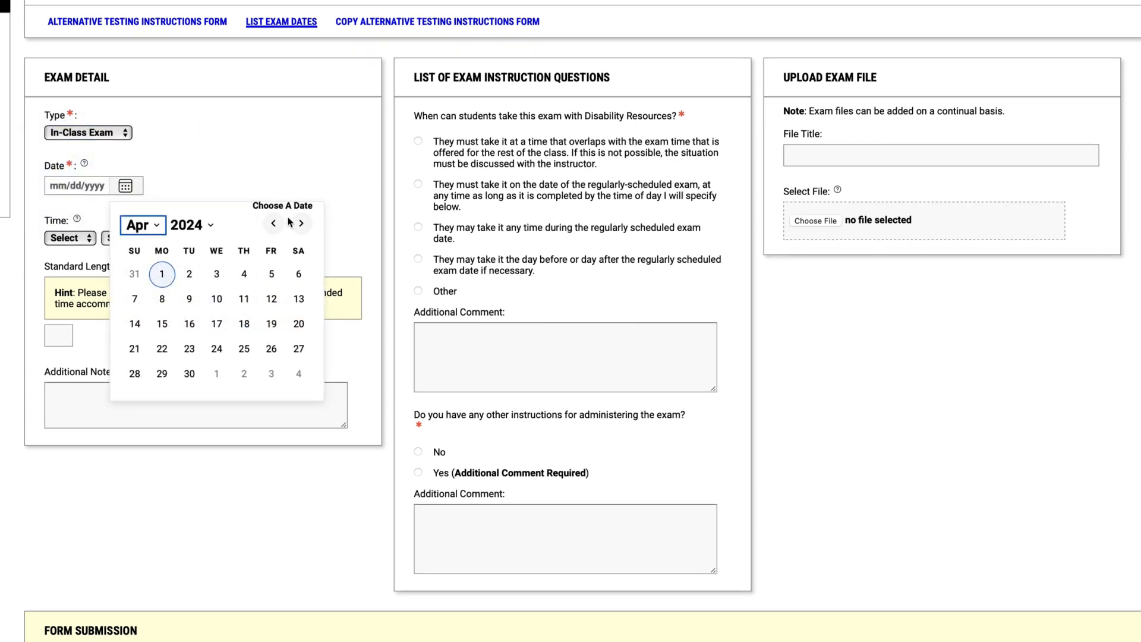
pyautogui.click(271, 299)
pyautogui.click(69, 238)
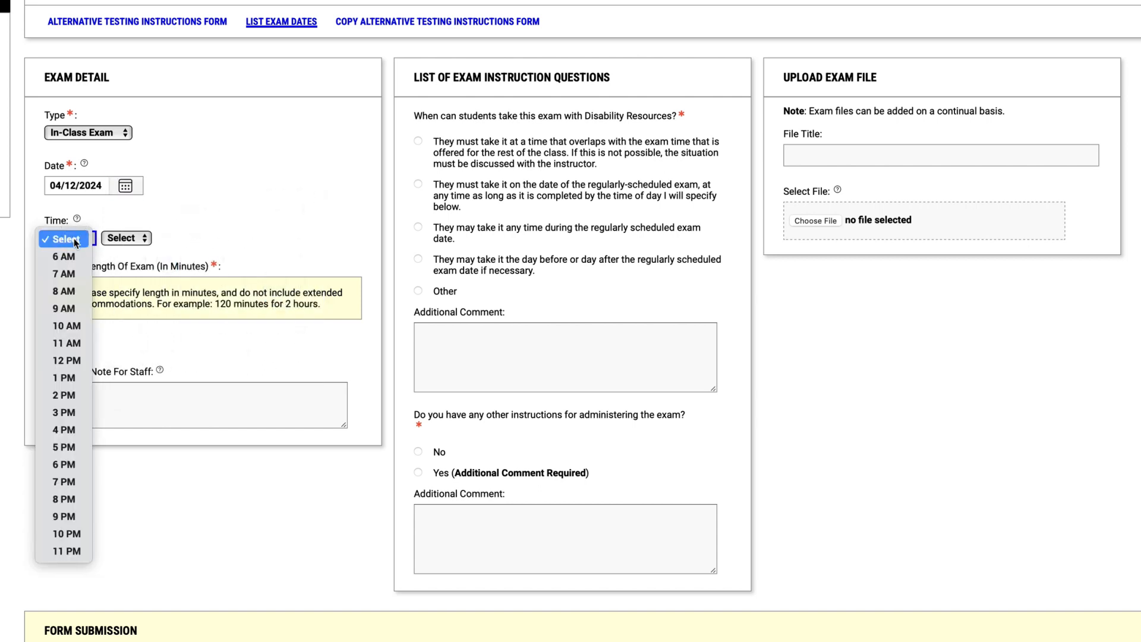
pyautogui.click(66, 324)
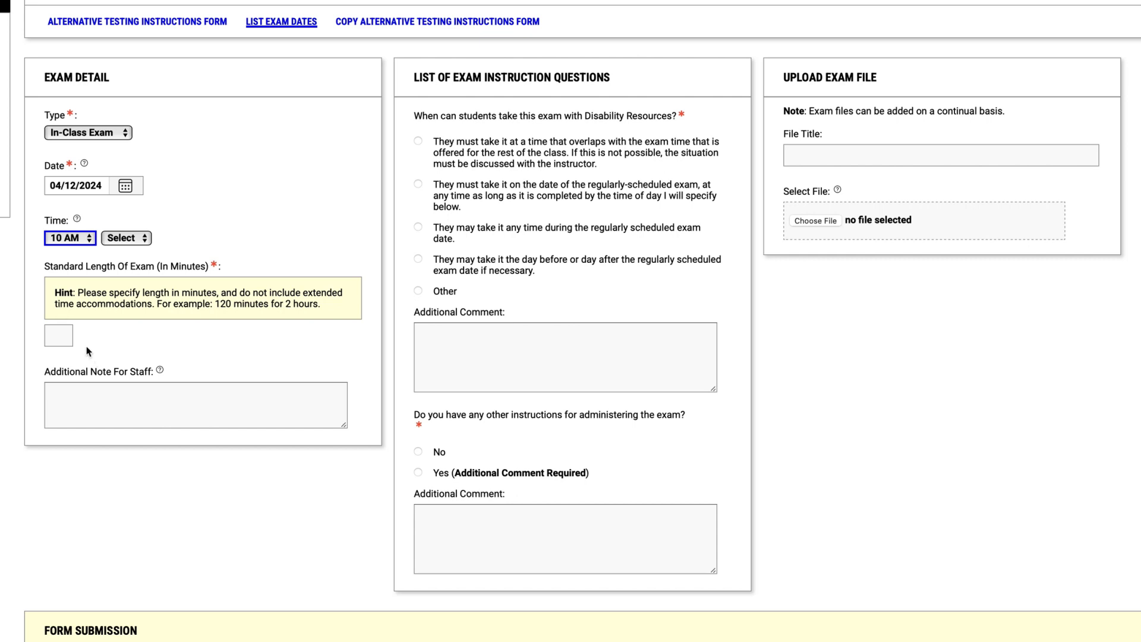
pyautogui.click(69, 338)
pyautogui.write('60')
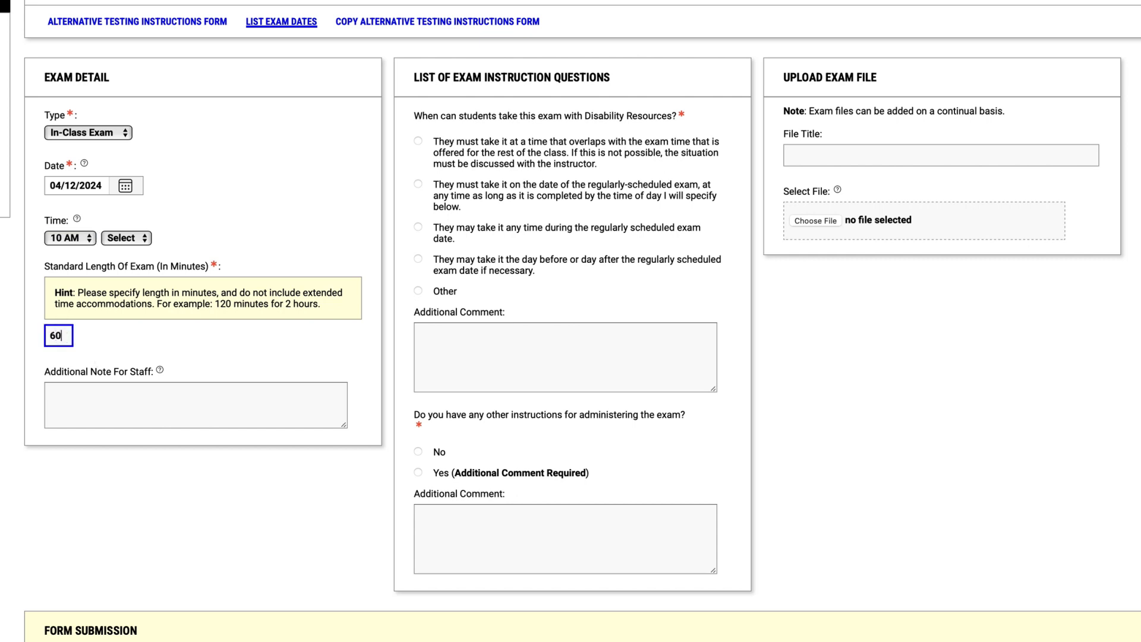
pyautogui.click(89, 396)
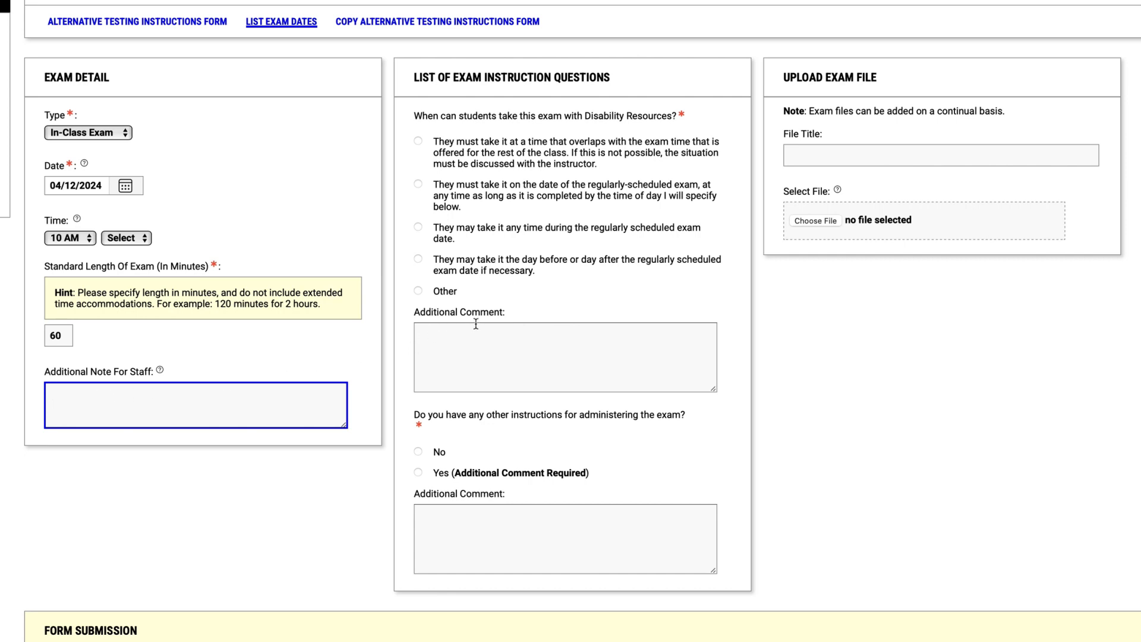
# - Require students to overlap with the class exam time, answer No to other administering instructions, and save the exam date
pyautogui.click(483, 149)
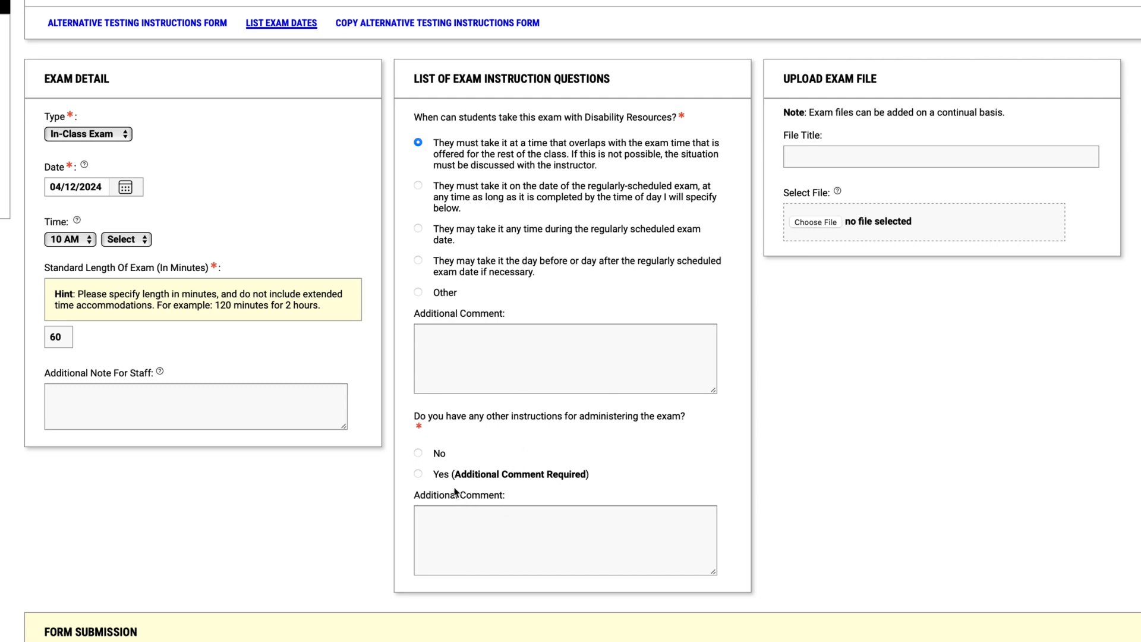
pyautogui.click(446, 456)
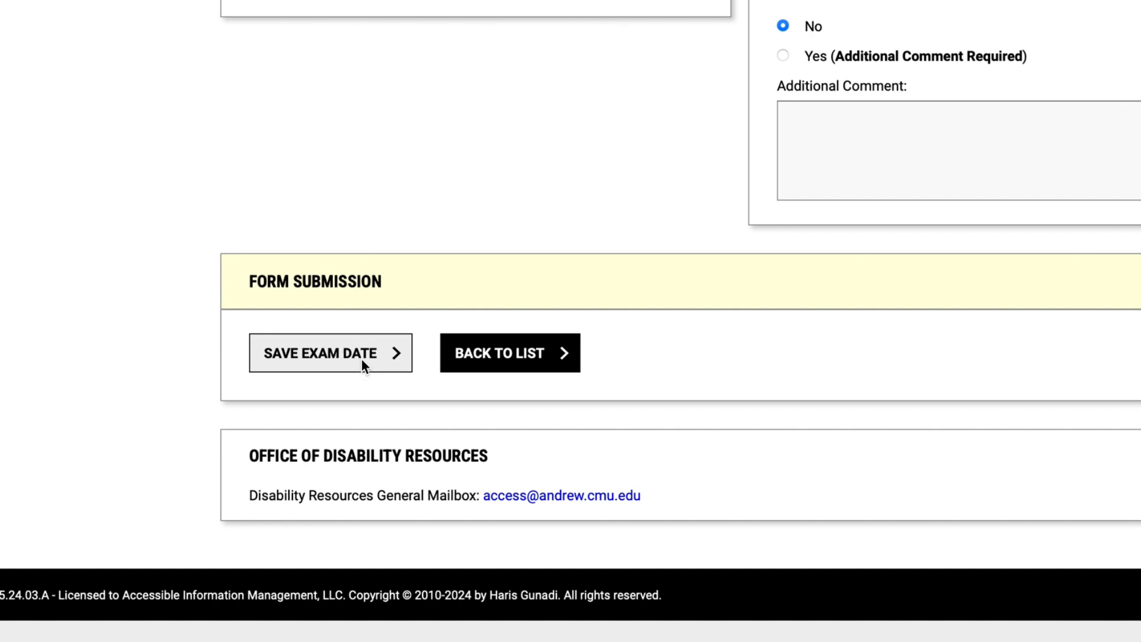
pyautogui.click(362, 360)
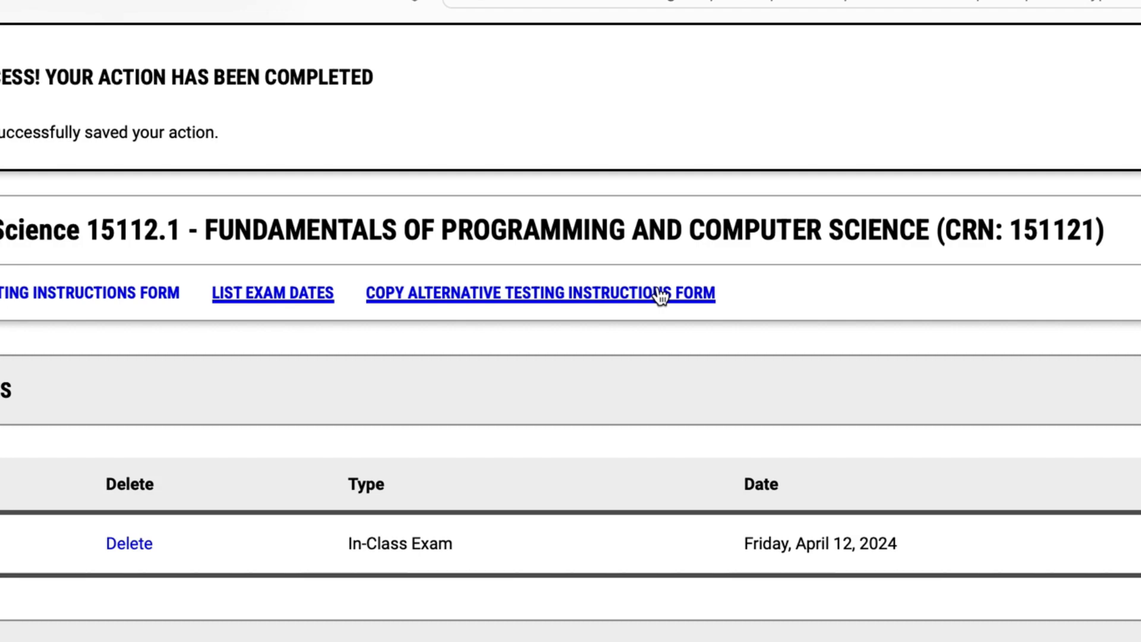
# - Copy the alternative testing instructions form to the Computer Science 15112.4 course section
pyautogui.click(661, 294)
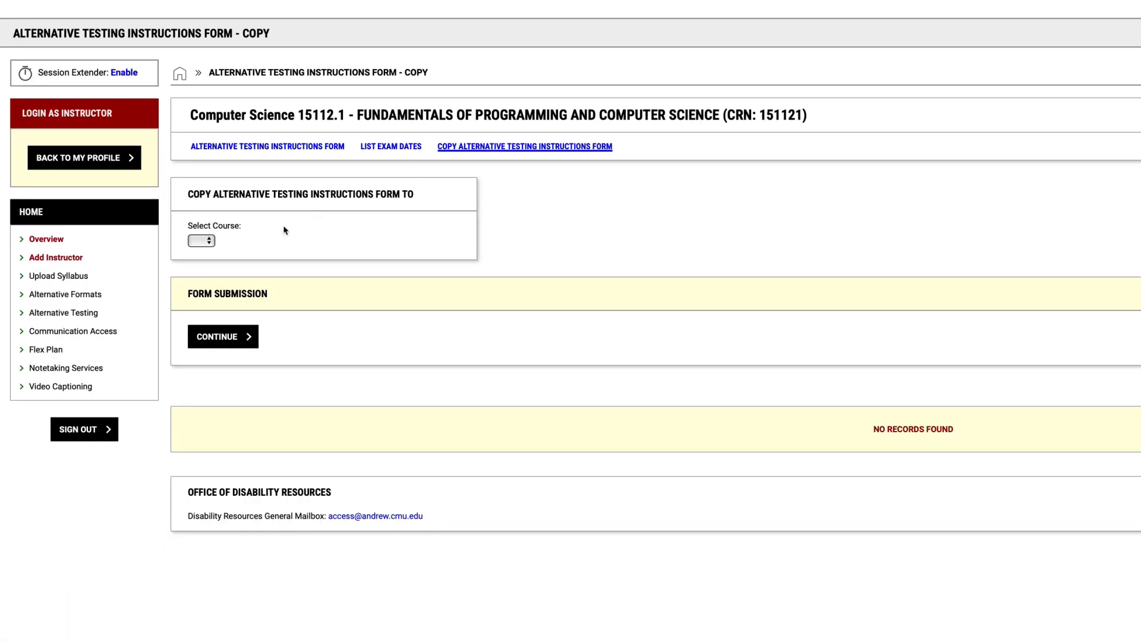
pyautogui.click(210, 242)
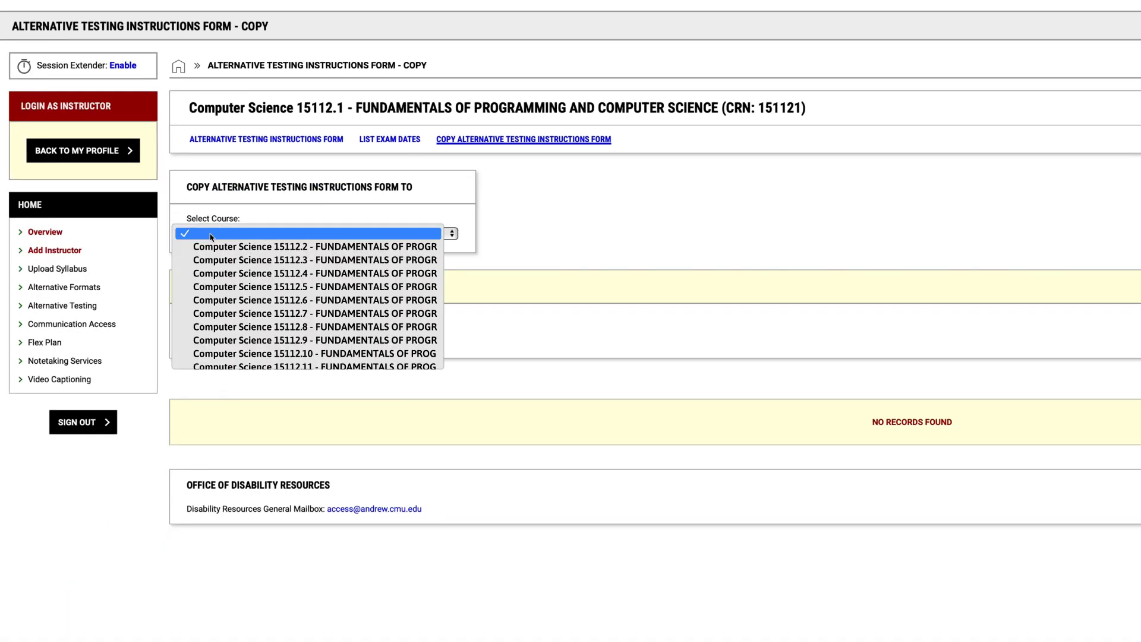
pyautogui.click(265, 273)
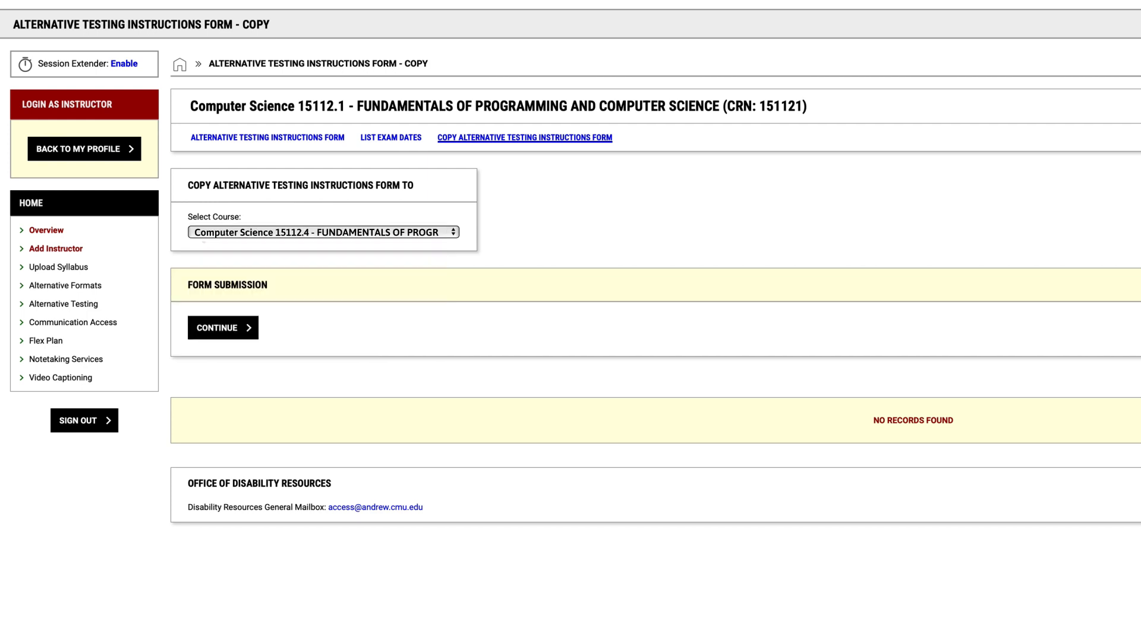
pyautogui.click(222, 329)
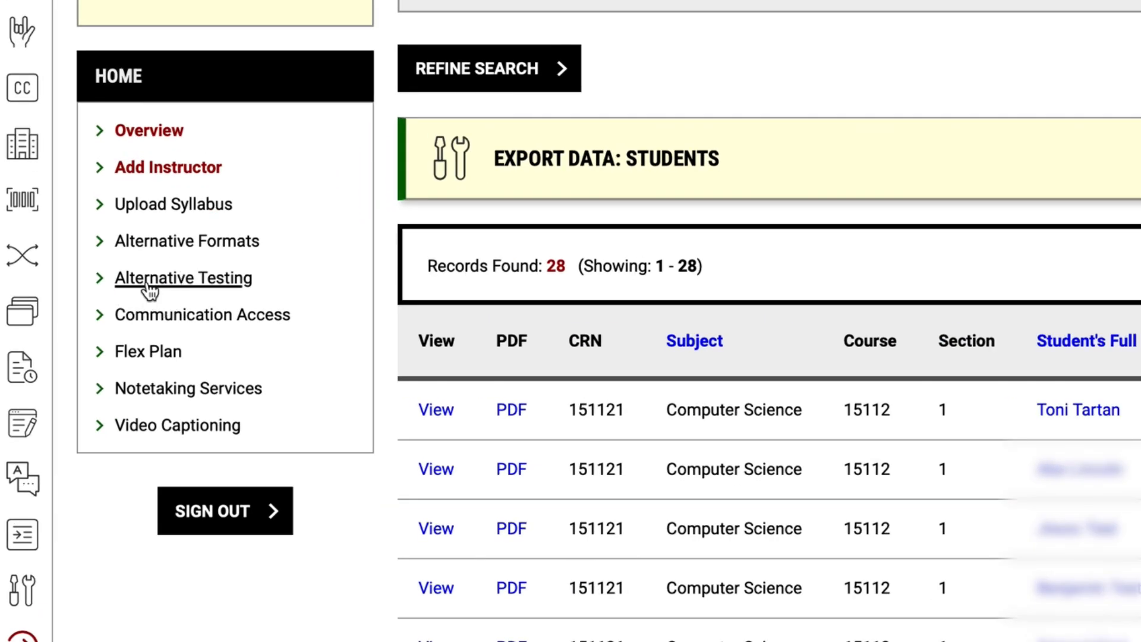
# - Open the existing alternative testing instructions form of Computer Science 15112.1 for viewing and modifying
pyautogui.click(50, 284)
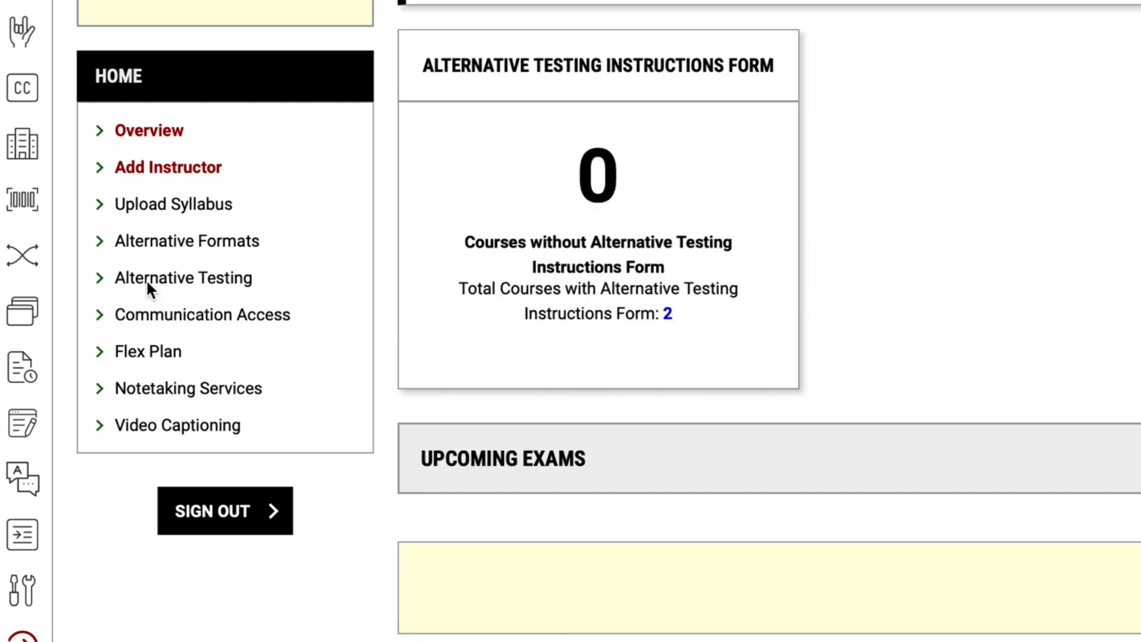
pyautogui.click(667, 313)
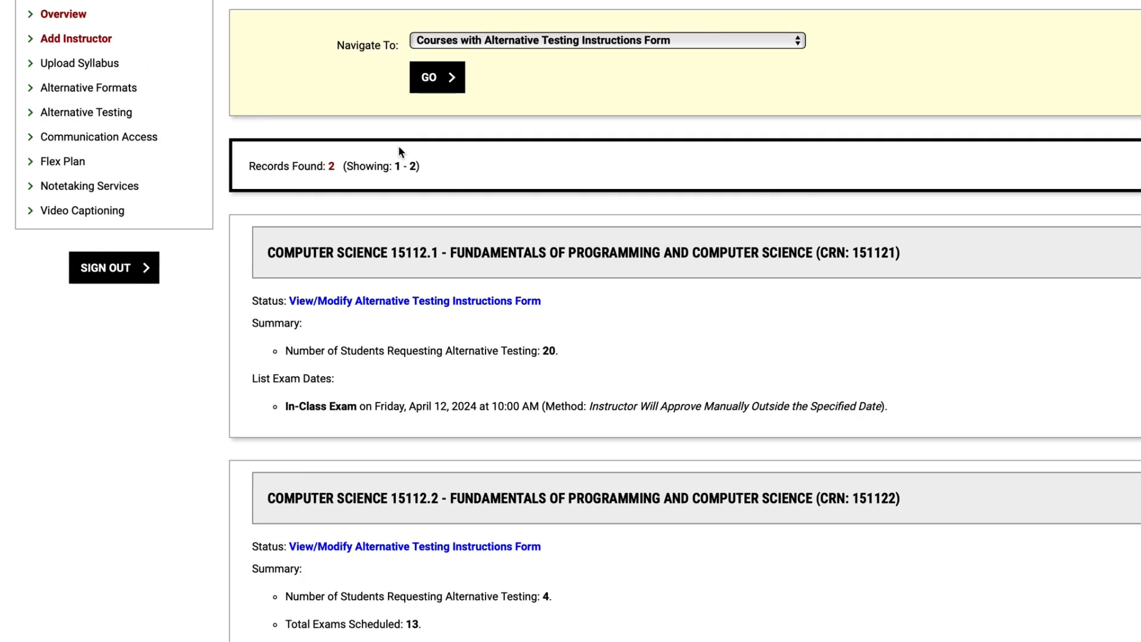
pyautogui.click(403, 302)
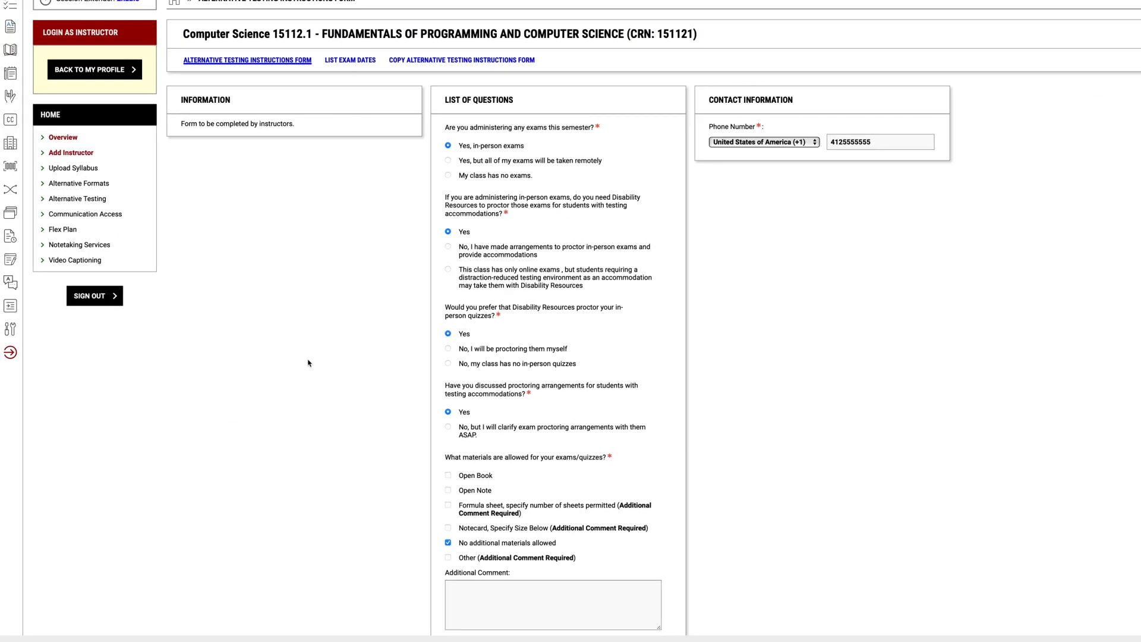
# - Allow a formula sheet for the exams and add the materials comment "one sheet, double sided"
pyautogui.scroll(-3, 475, 324)
pyautogui.click(475, 324)
pyautogui.write('one sheet, double sided')
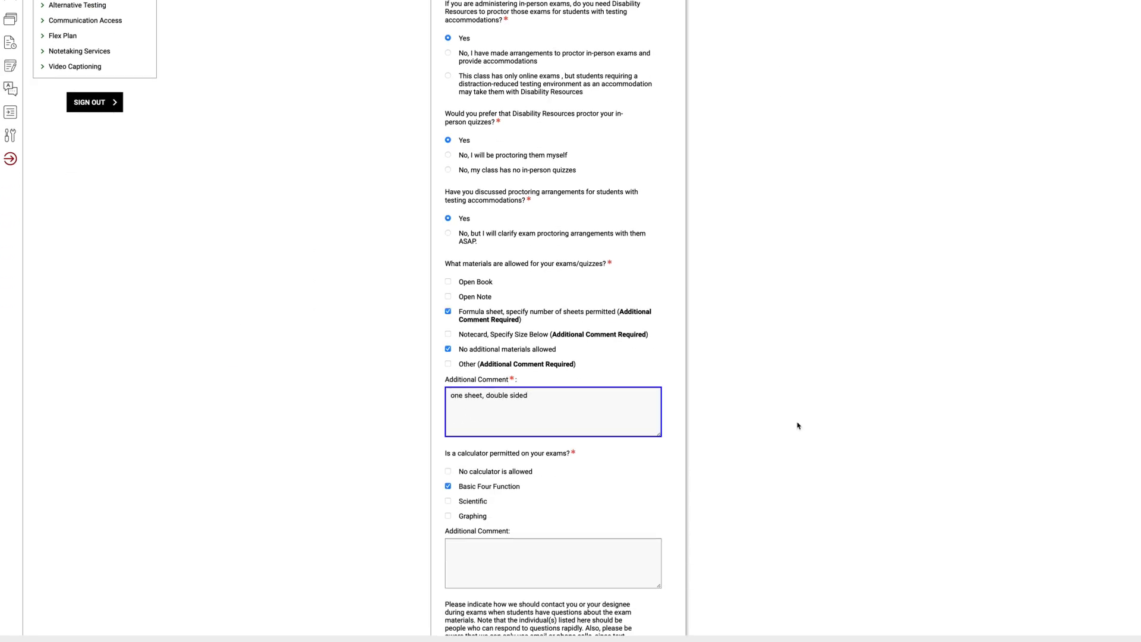
pyautogui.scroll(1, 798, 427)
pyautogui.scroll(-15, 799, 426)
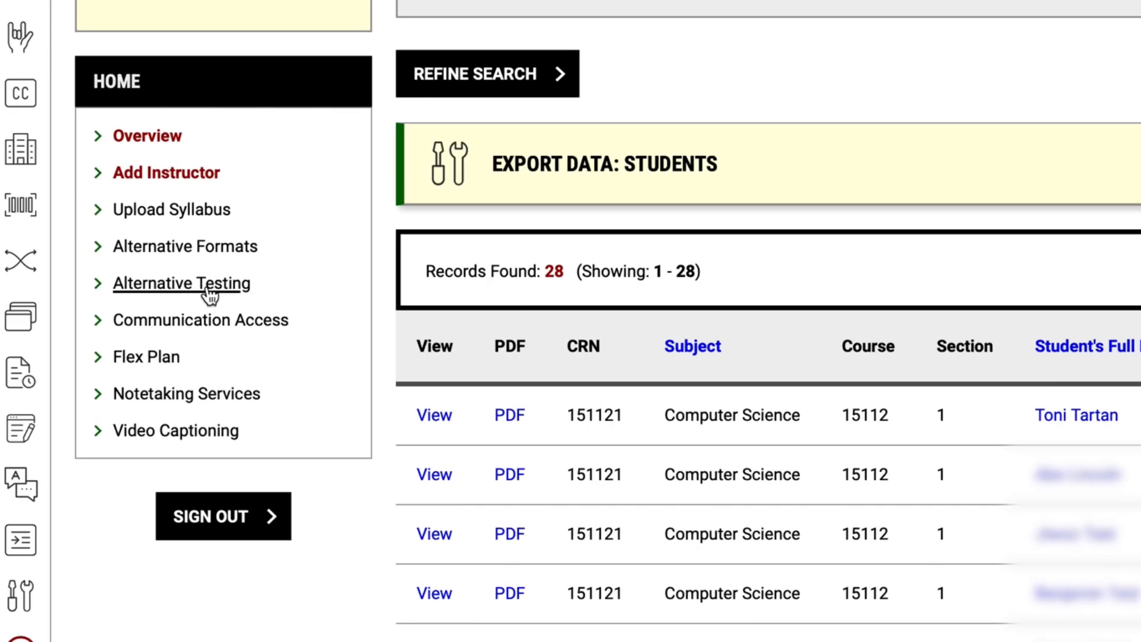
# - In Alternative Testing, upload Exam 1.docx with the file title "Exam 1" for the approved upcoming Computer Science 15112.1 exam
pyautogui.click(72, 283)
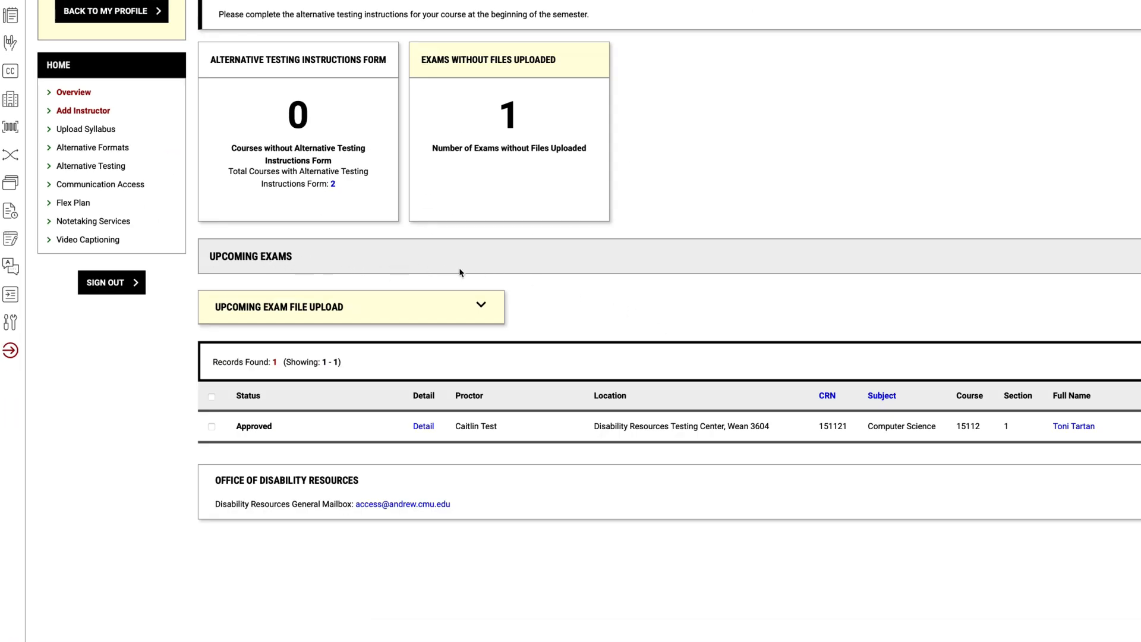
pyautogui.click(481, 305)
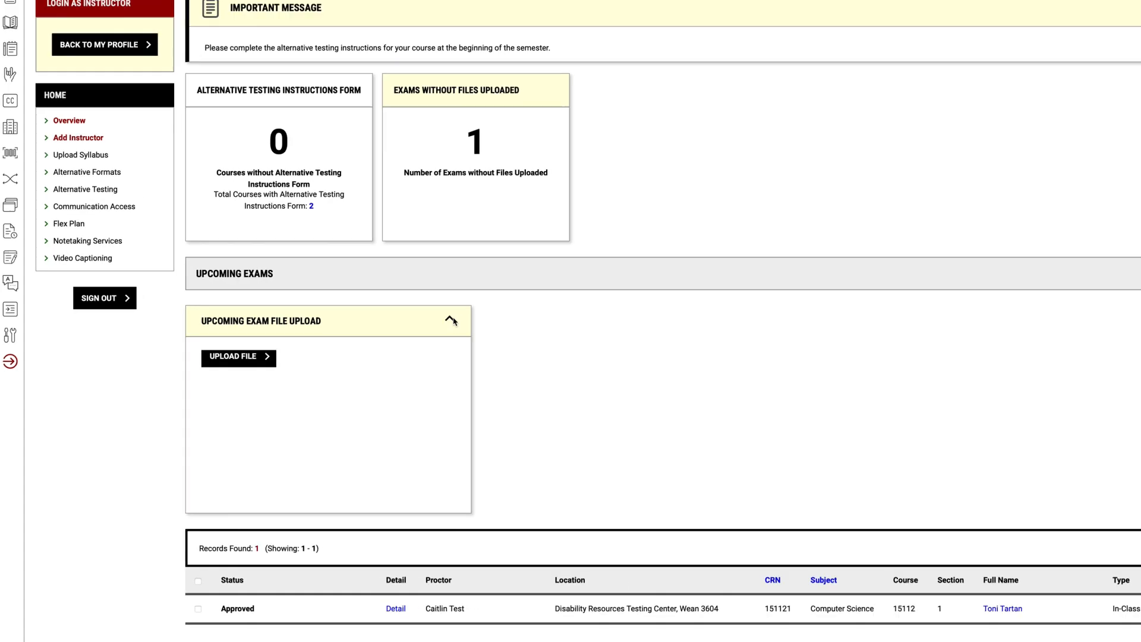
pyautogui.click(165, 474)
pyautogui.click(353, 186)
pyautogui.doubleClick(416, 308)
pyautogui.doubleClick(408, 196)
pyautogui.click(191, 435)
pyautogui.write('Exam 1')
pyautogui.scroll(-3, 387, 475)
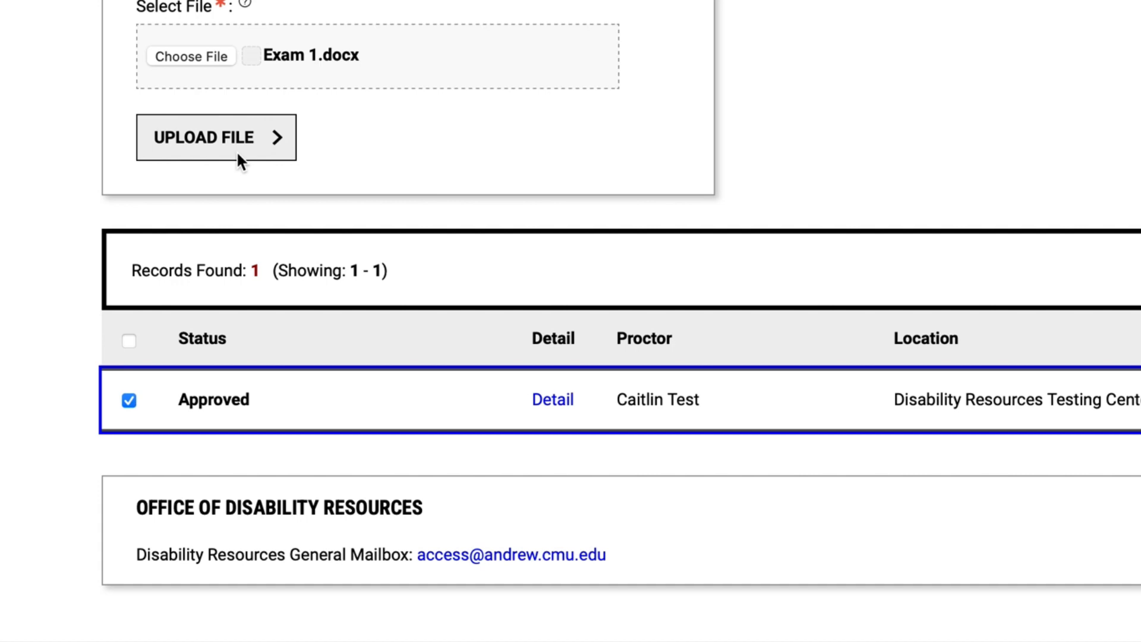
pyautogui.click(238, 154)
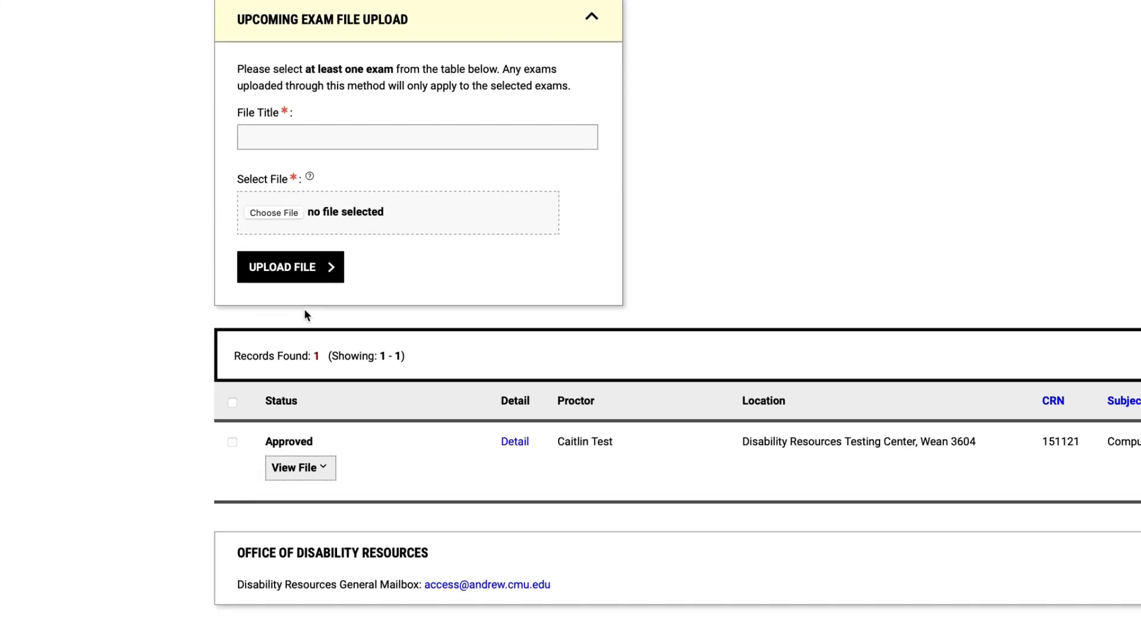
# - Show the file uploaded for the approved Computer Science 15112.1 exam and delete the Exam 1 file, confirming the deletion
pyautogui.scroll(-1, 305, 315)
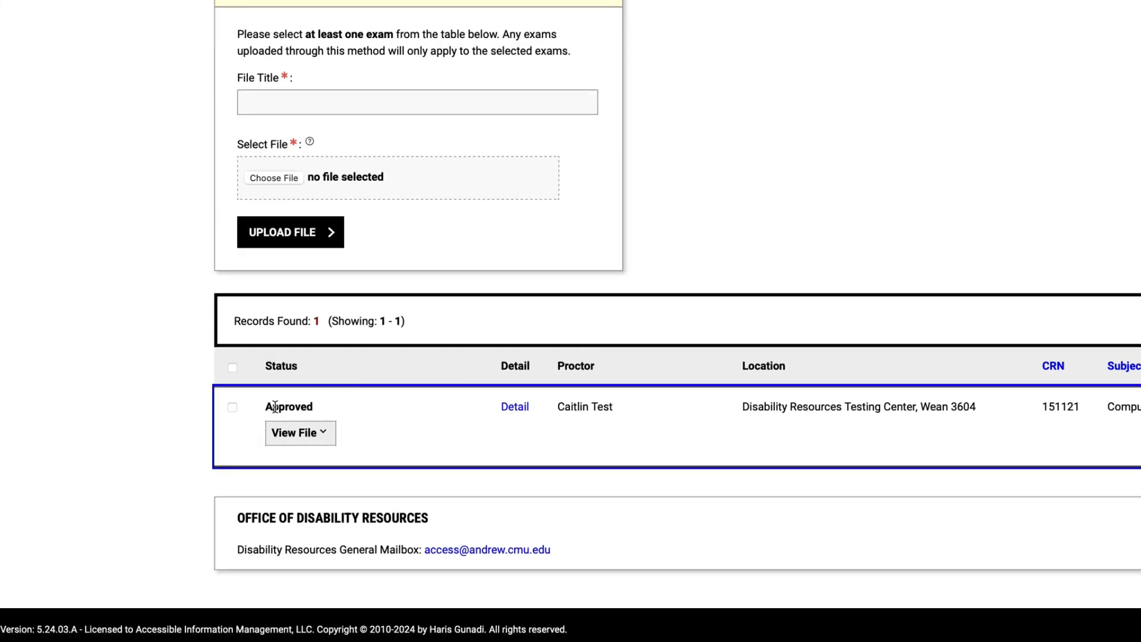
pyautogui.click(323, 432)
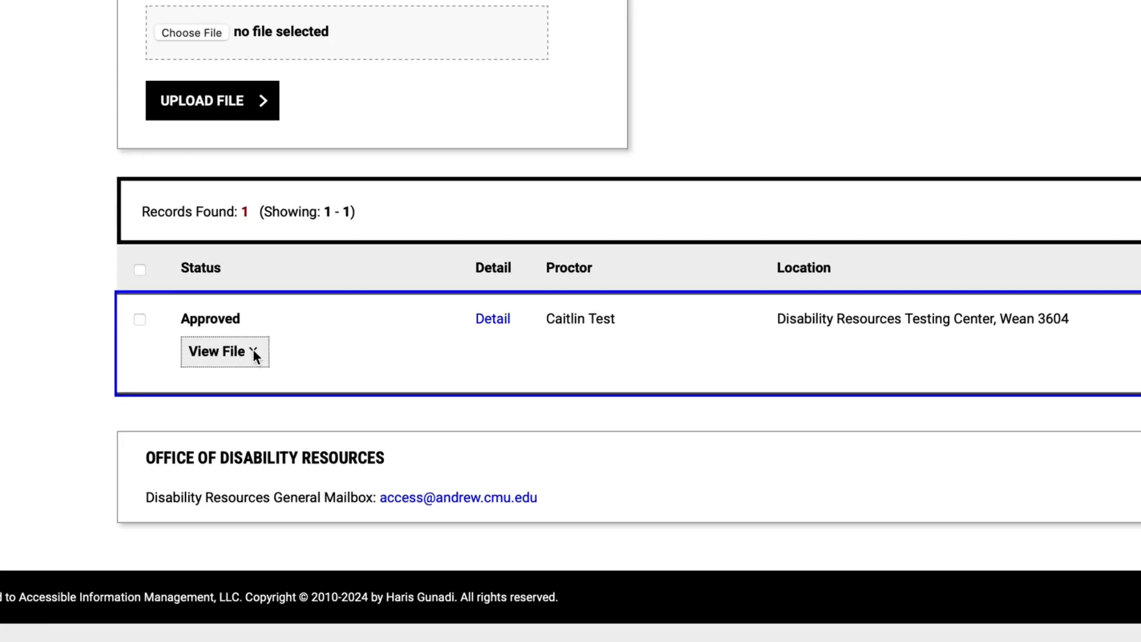
pyautogui.click(187, 524)
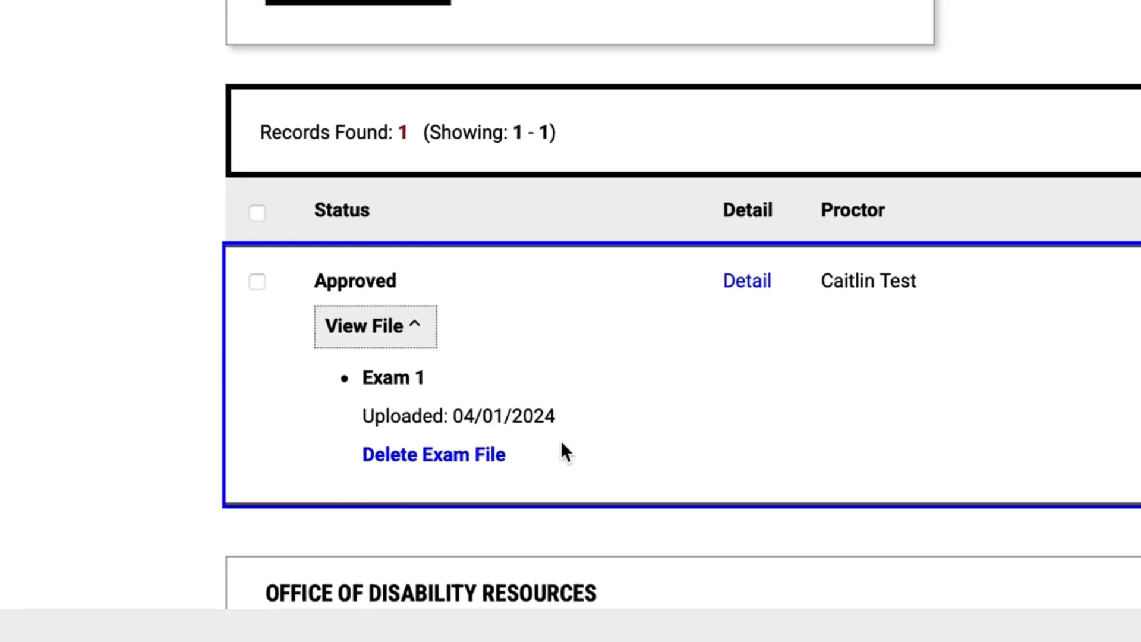
pyautogui.click(488, 456)
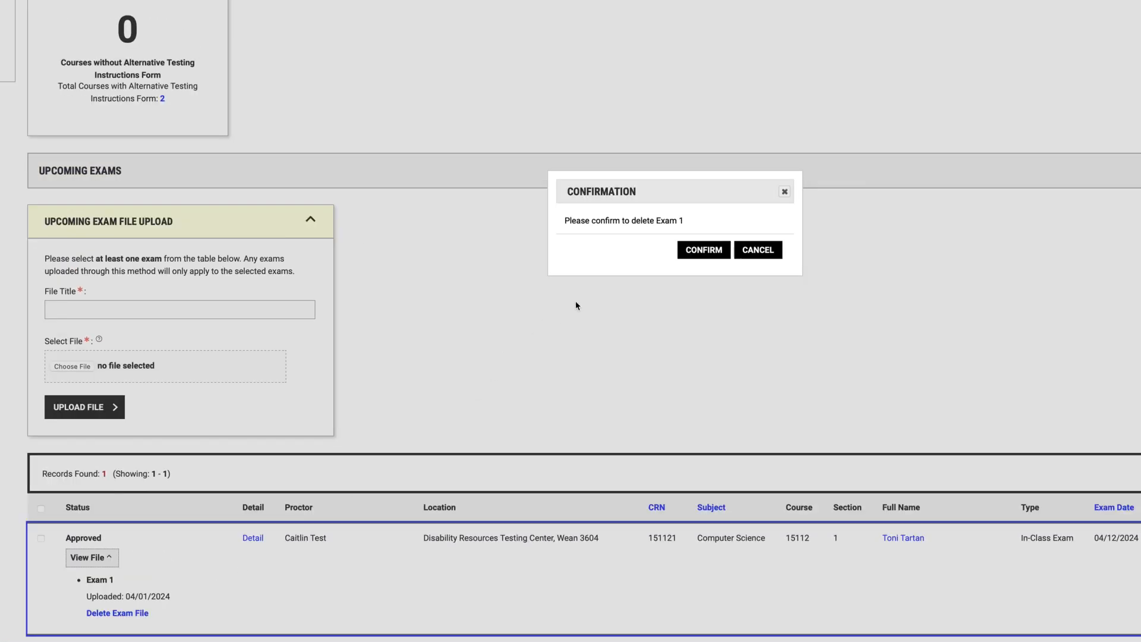
pyautogui.click(703, 250)
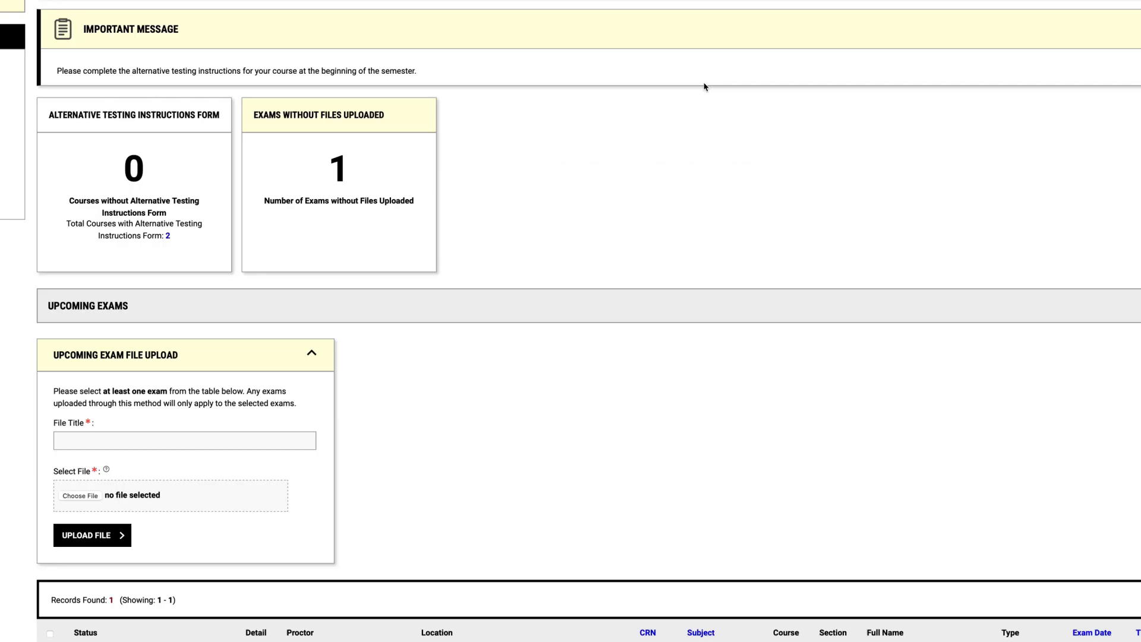